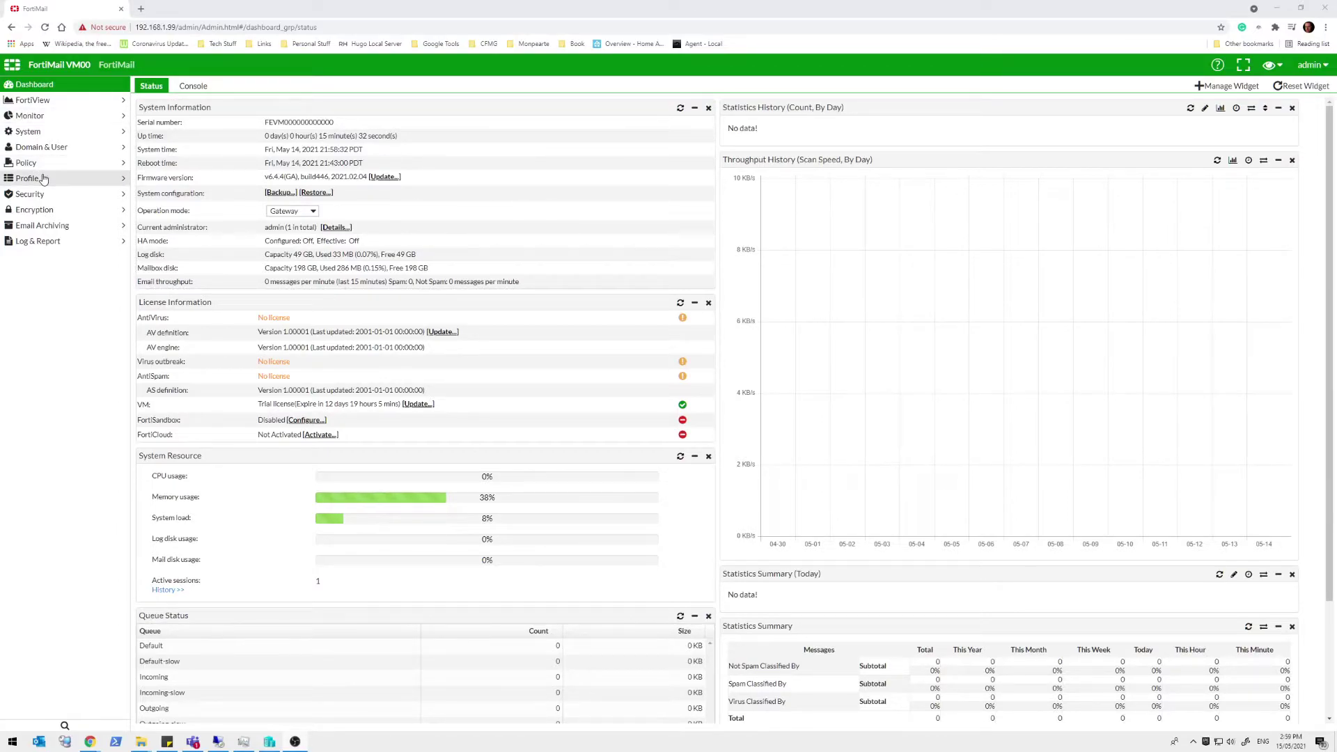
# Under Profile > AntiSpam > Impersonation, create a new impersonation profile named Internal
pyautogui.click(43, 179)
pyautogui.click(42, 208)
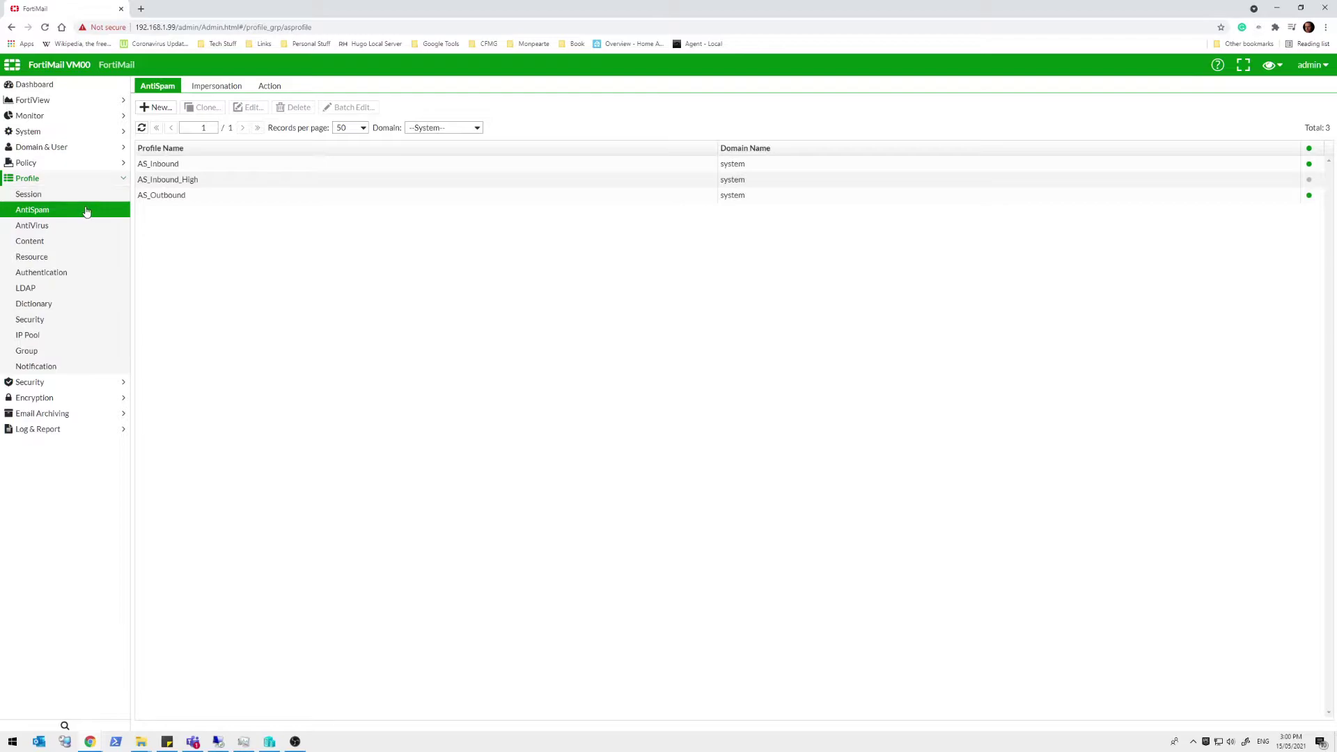
pyautogui.click(199, 88)
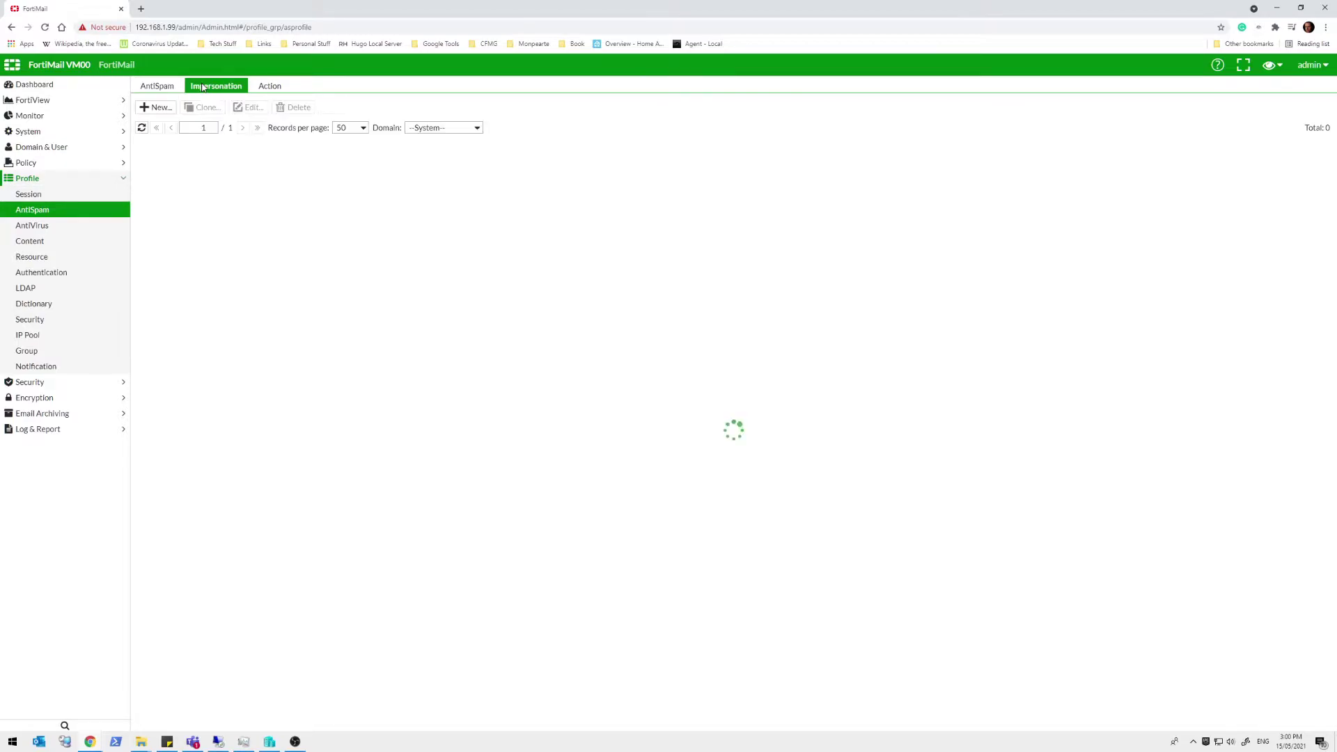
pyautogui.click(161, 109)
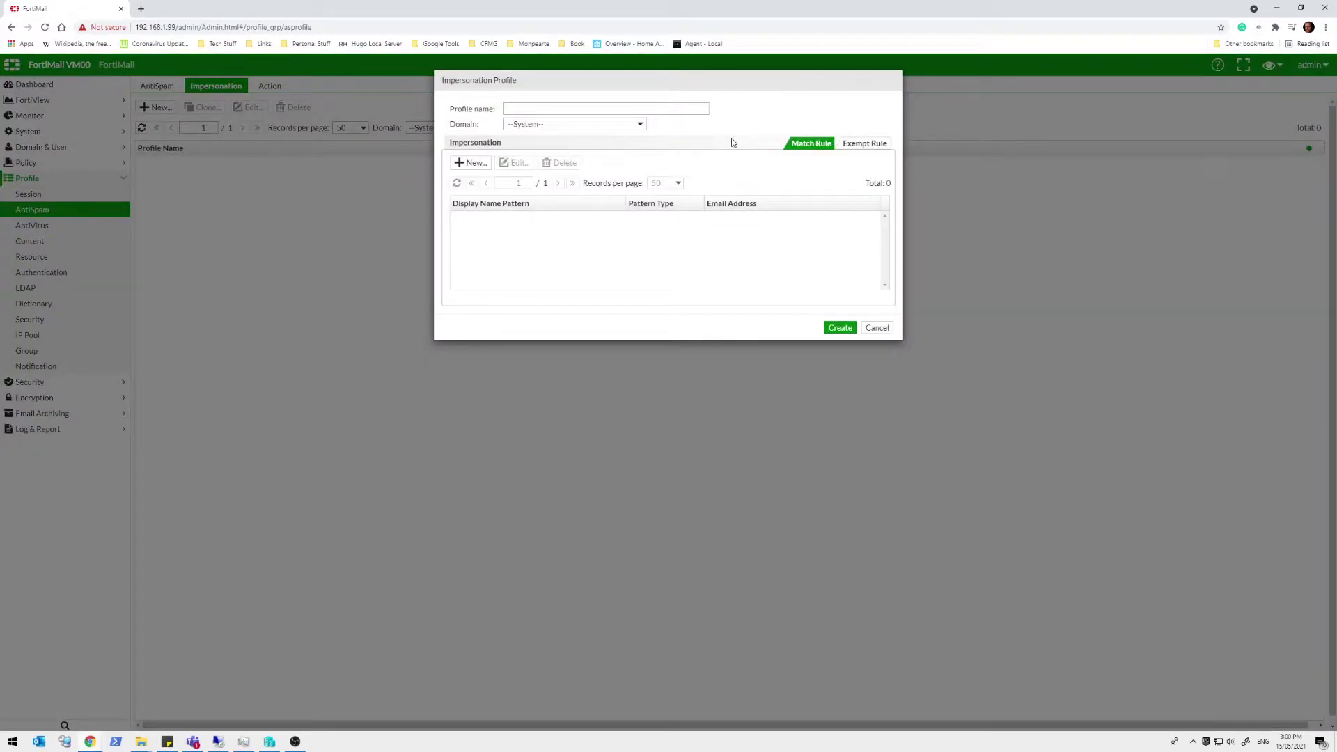
pyautogui.click(699, 113)
pyautogui.write('Internakl')
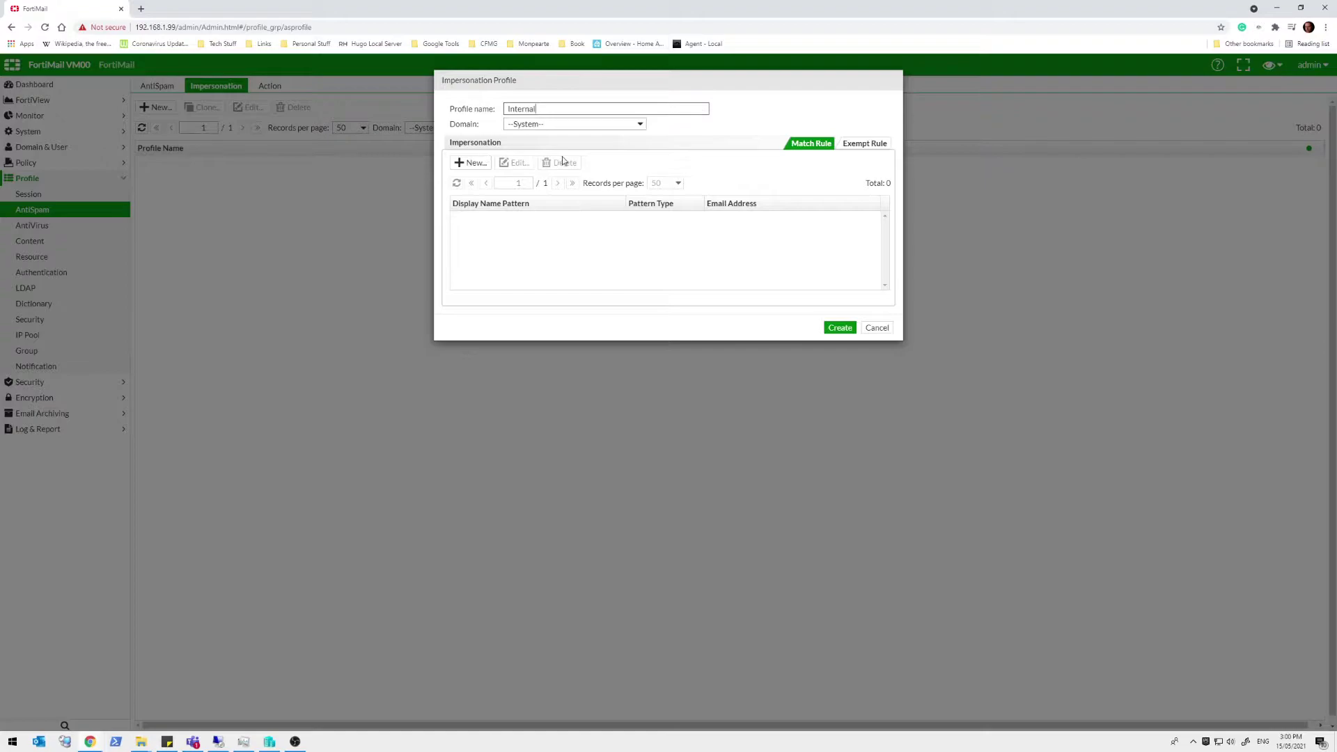
# Add a Wildcard match rule mapping a staff member's display name to their example.com e-mail address
pyautogui.click(459, 164)
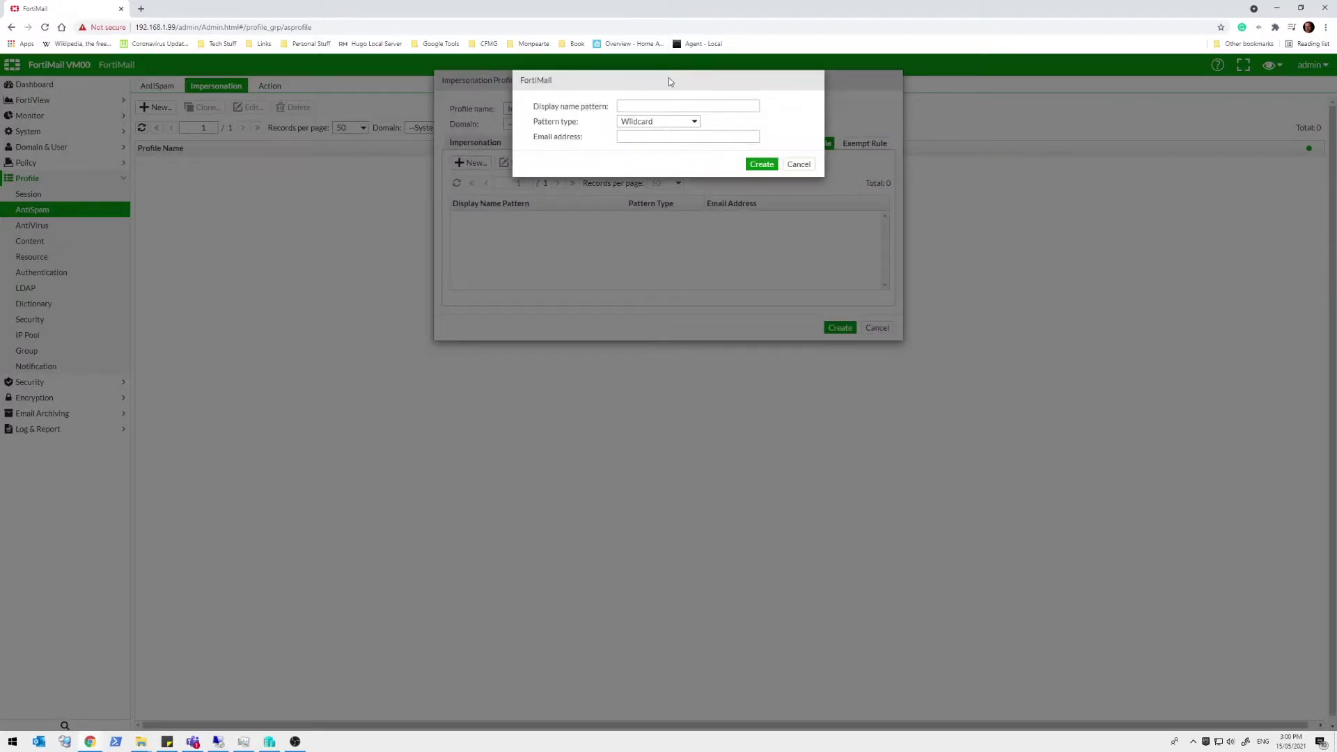
pyautogui.moveTo(679, 79); pyautogui.dragTo(491, 162)
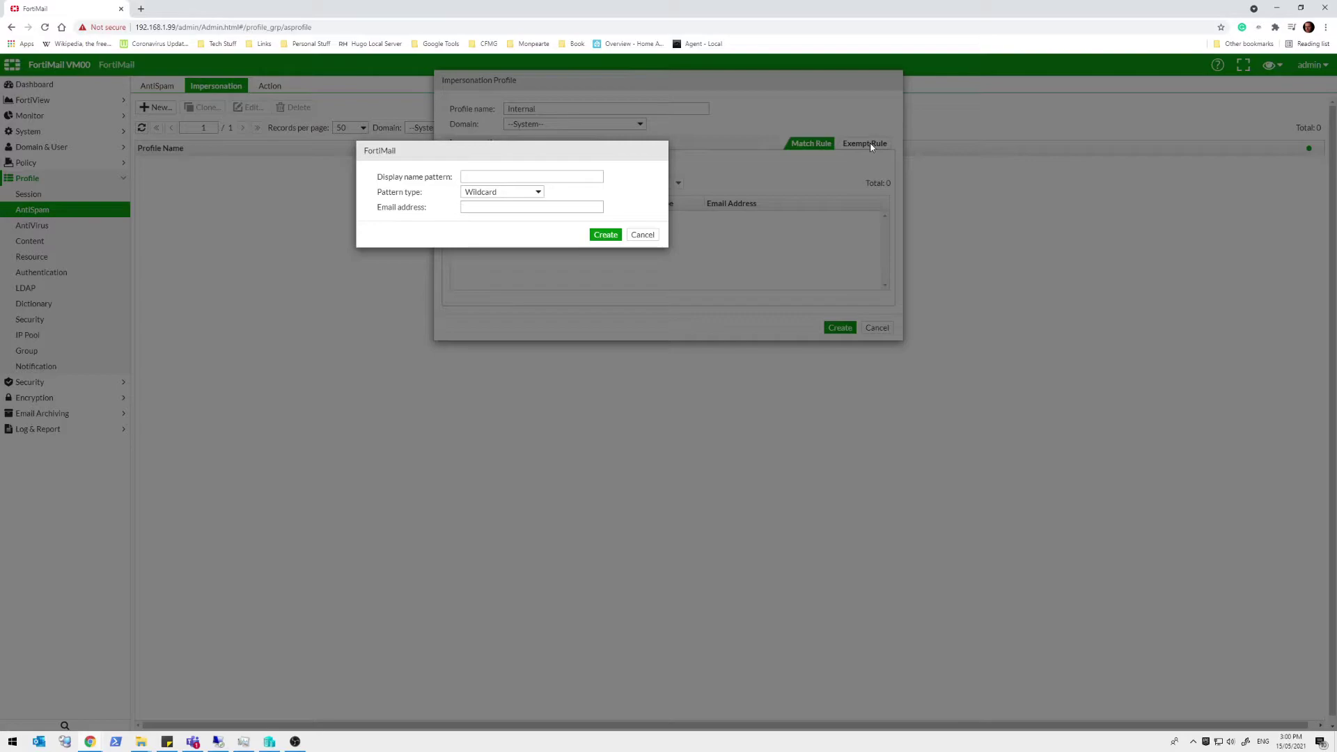
pyautogui.click(529, 174)
pyautogui.press('Tab')
pyautogui.press('Tab')
pyautogui.write('rob@example.com')
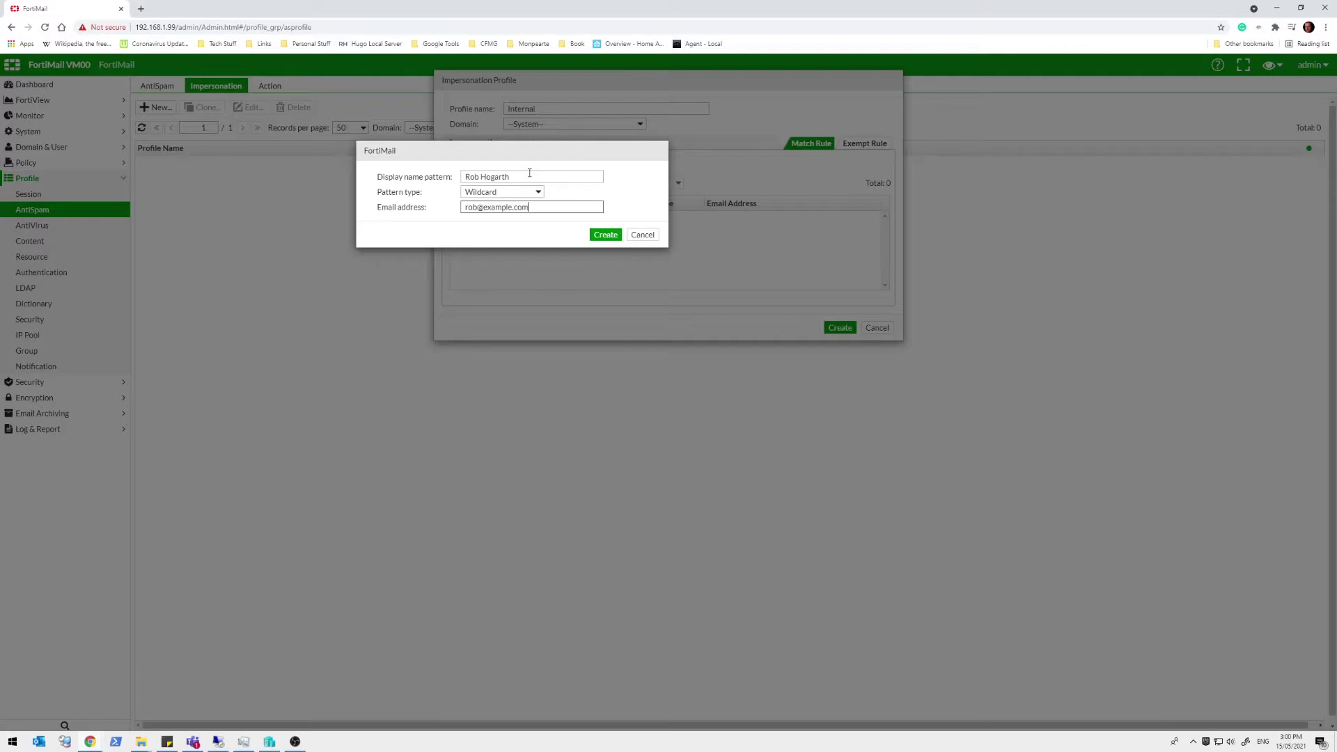
pyautogui.click(603, 235)
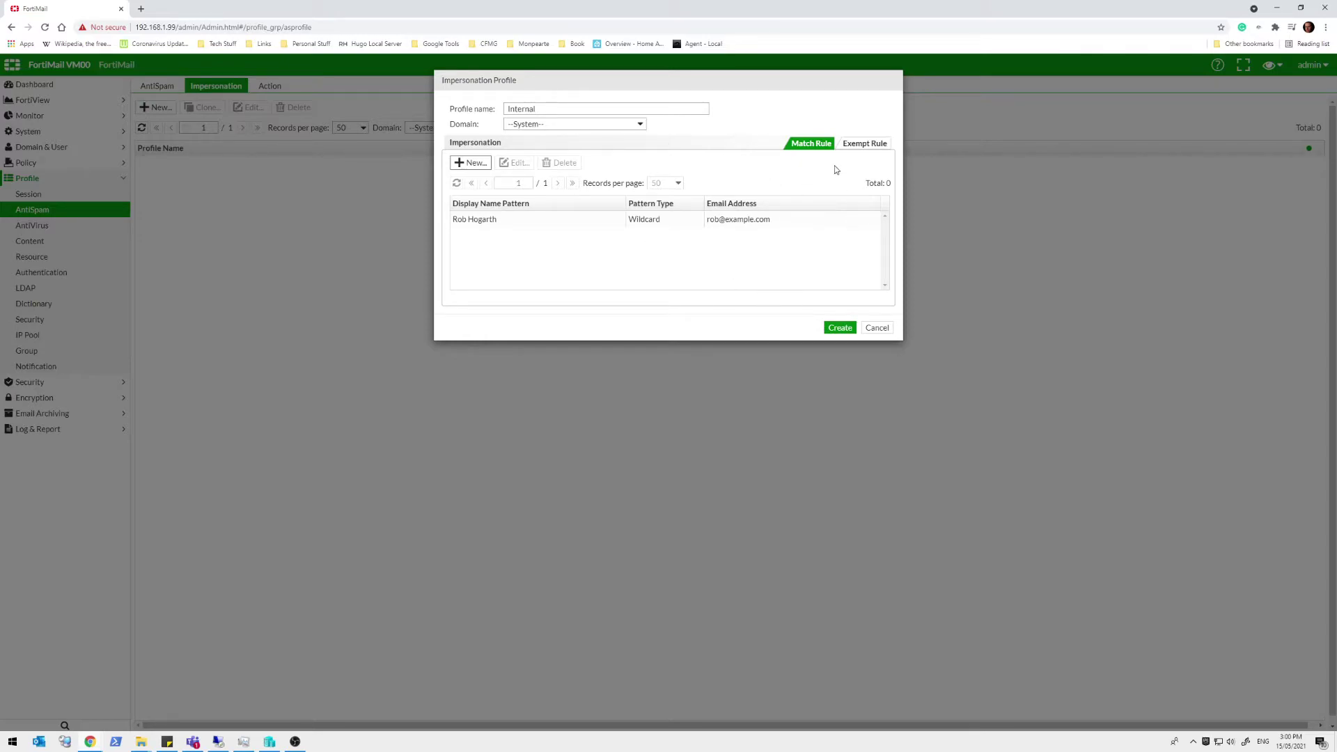
# Fill a new Wildcard rule: the second employee's first and last names wrapped in asterisks, plus their e-mail address
pyautogui.click(476, 163)
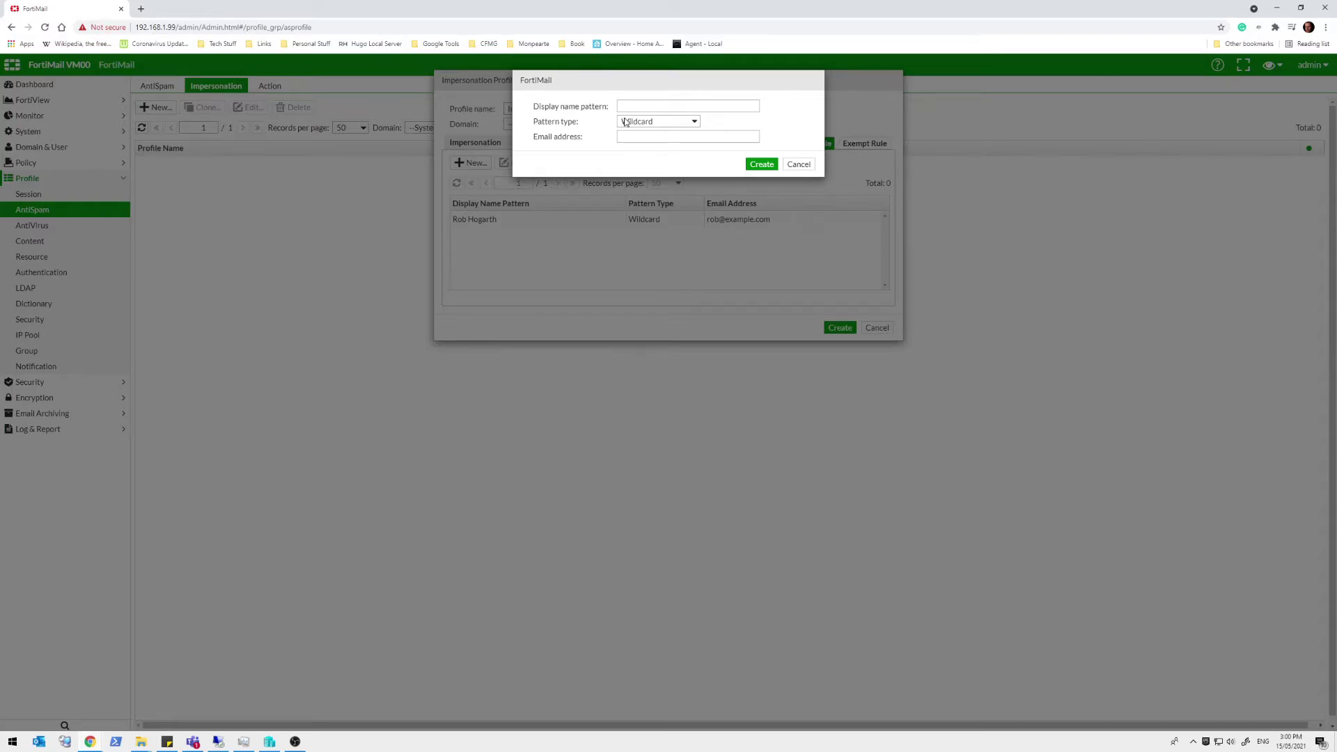
pyautogui.click(628, 106)
pyautogui.press('Tab')
pyautogui.write('claiore')
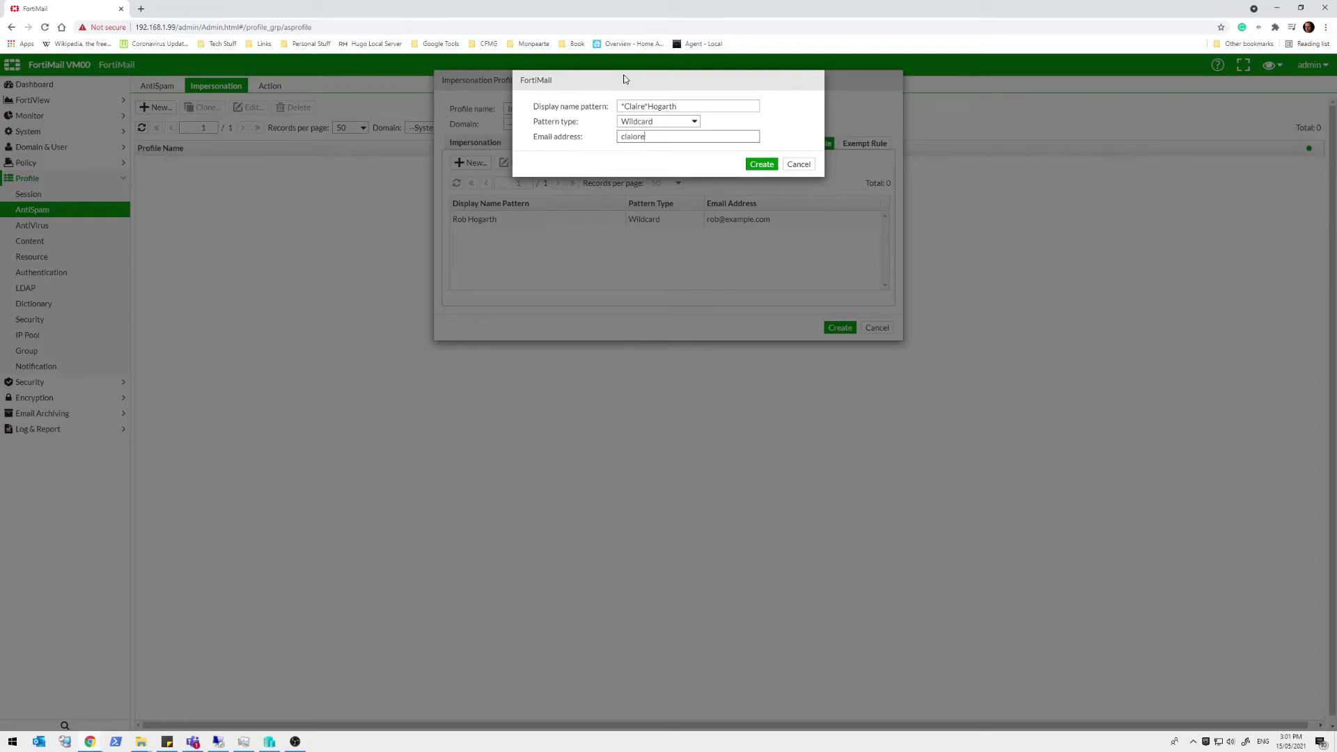
pyautogui.press('BackSpace')
pyautogui.press('BackSpace')
pyautogui.press('BackSpace')
pyautogui.write('re@example.com')
pyautogui.click(756, 105)
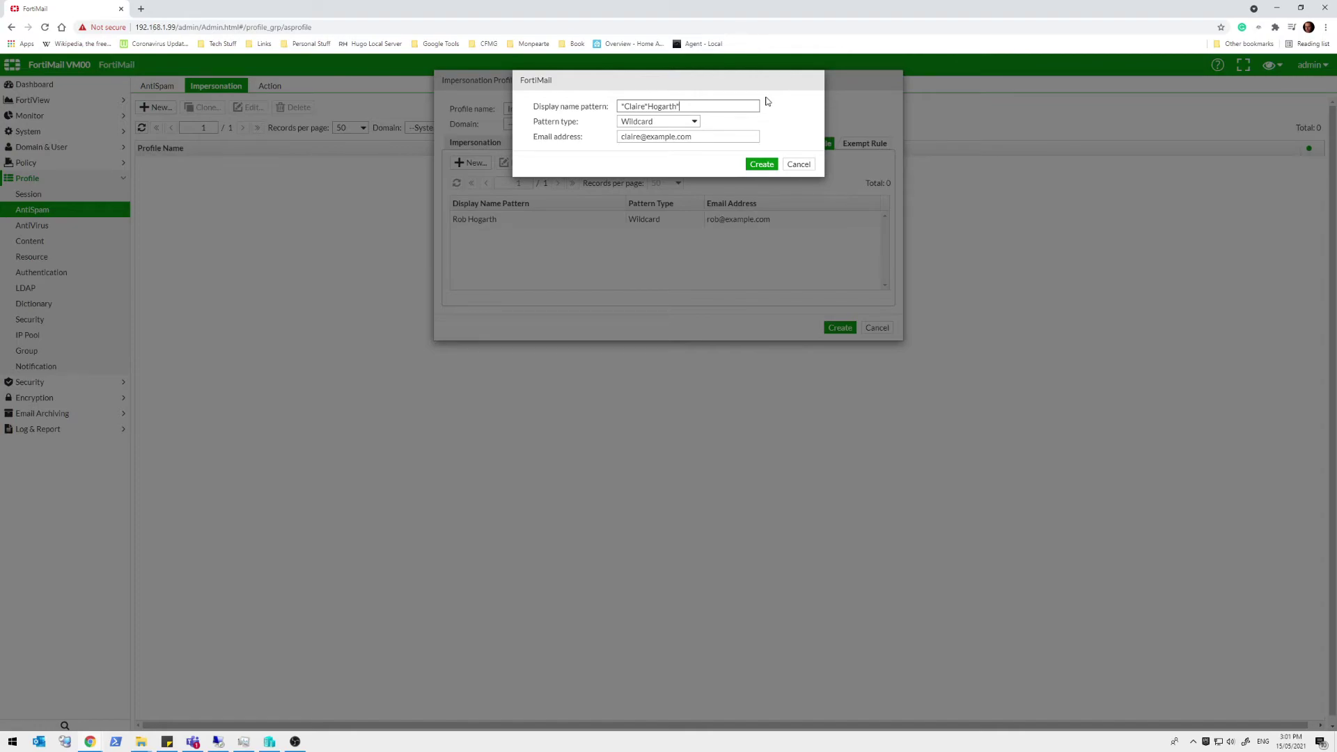
# Save the second rule and the Internal profile, then choose Internal for AS_Inbound's impersonation analysis
pyautogui.click(751, 167)
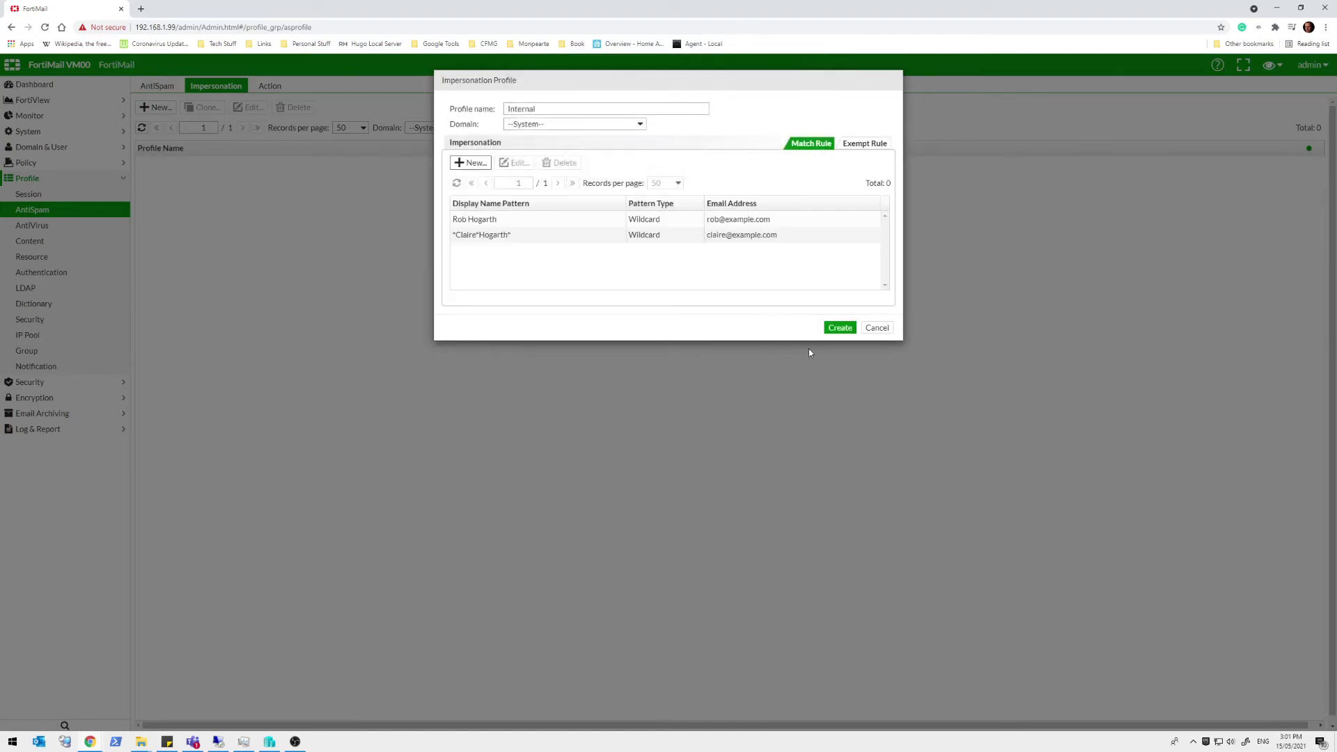
pyautogui.click(838, 328)
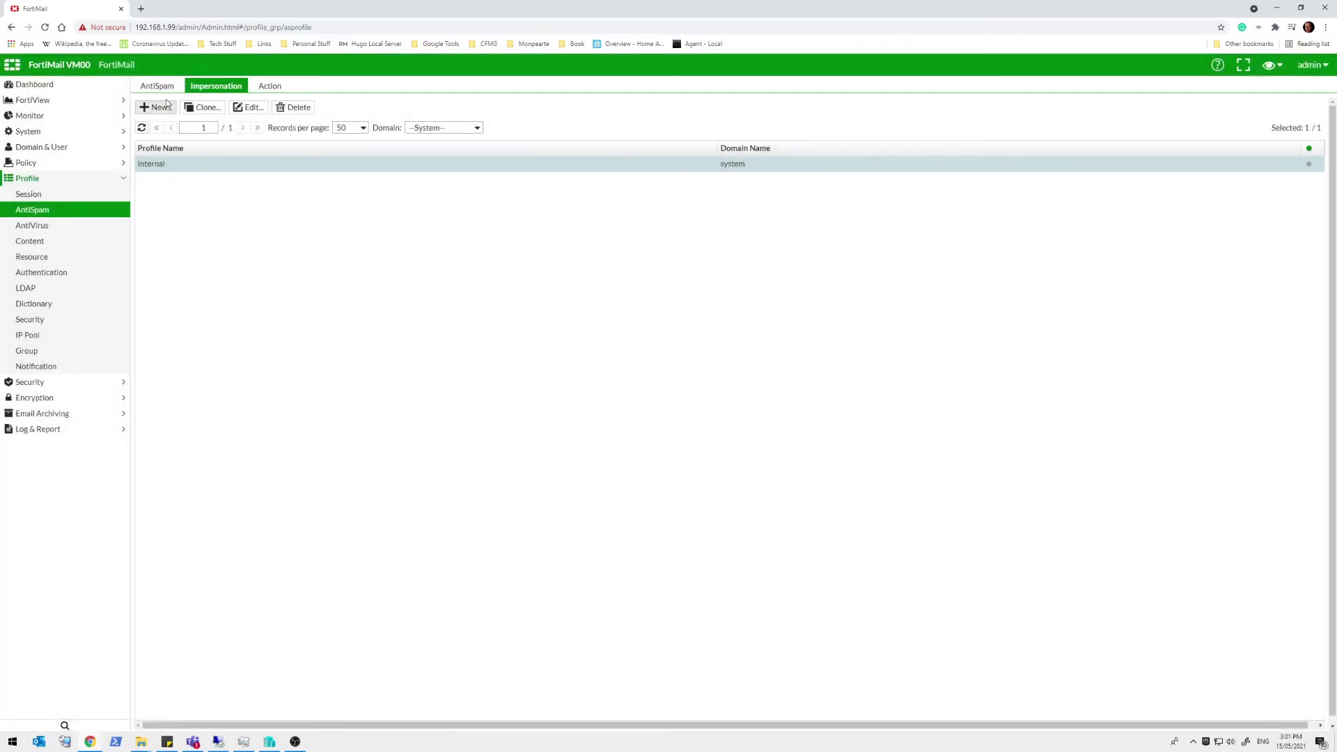
pyautogui.click(164, 87)
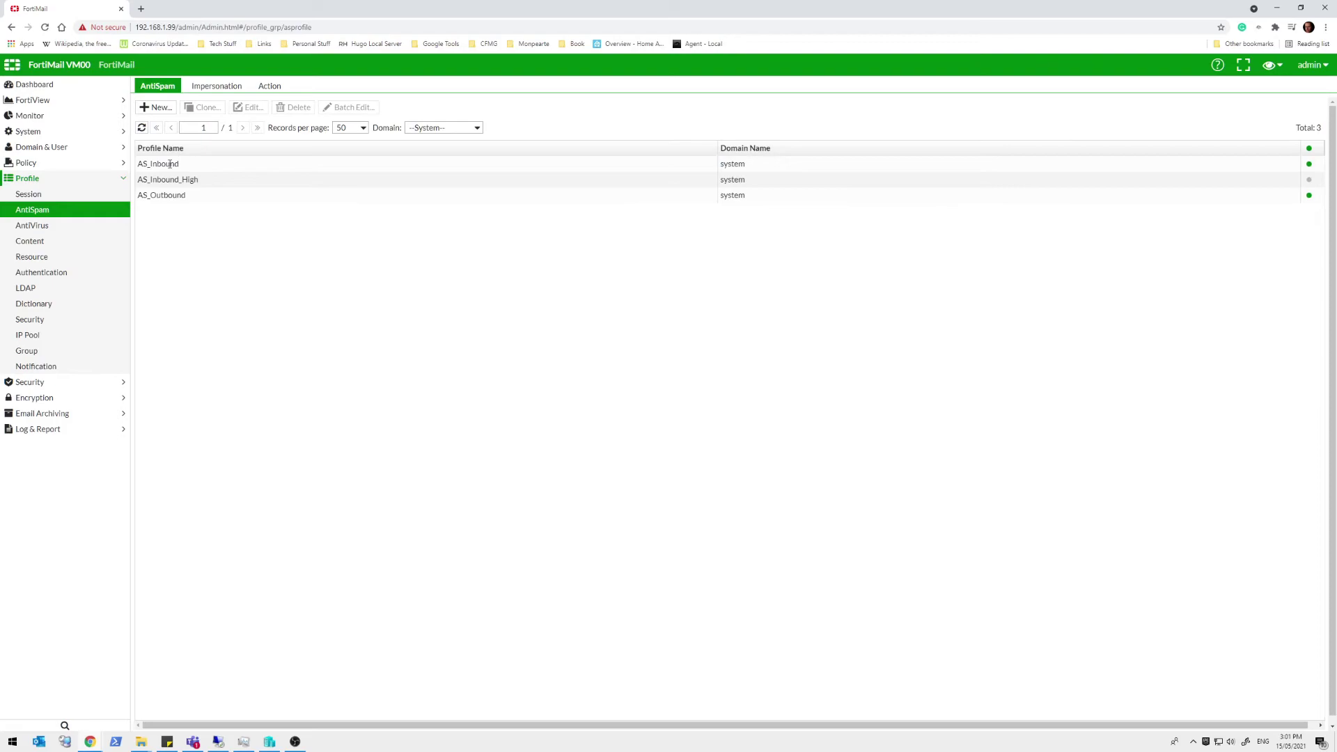
pyautogui.doubleClick(170, 163)
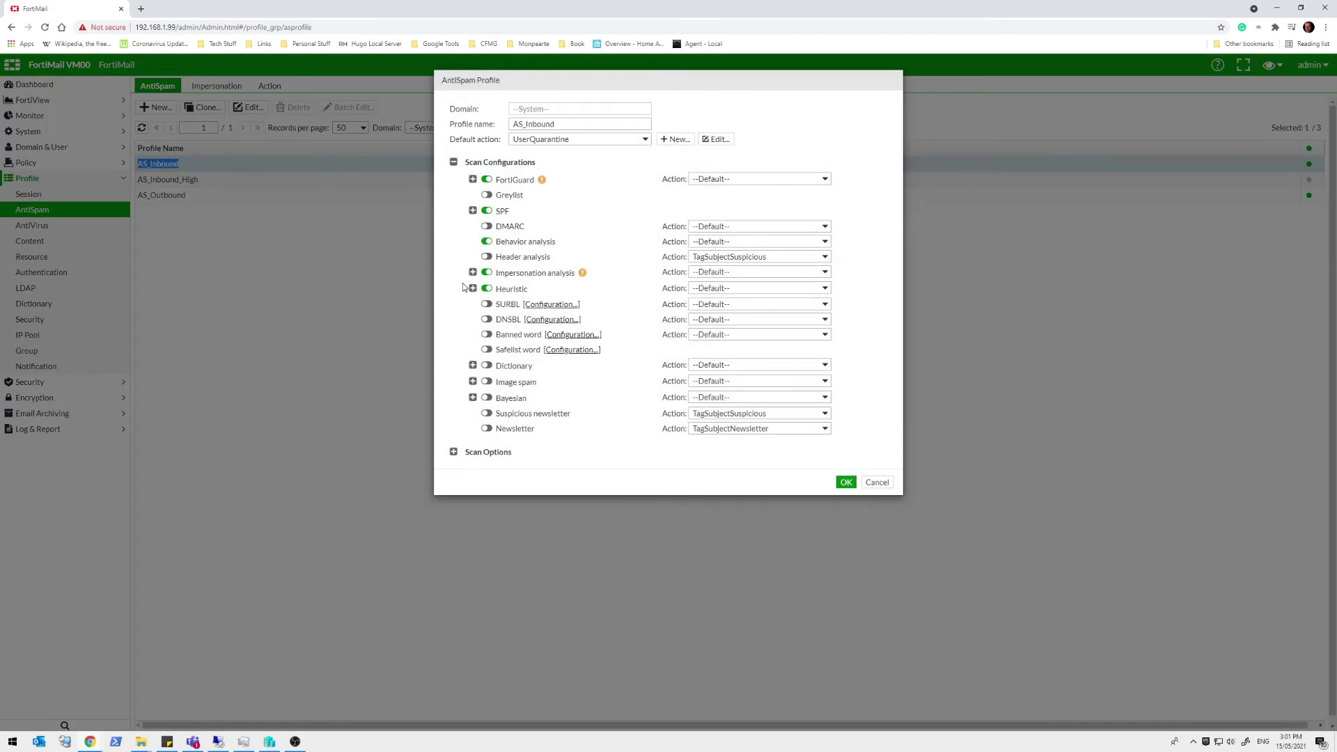
pyautogui.click(473, 272)
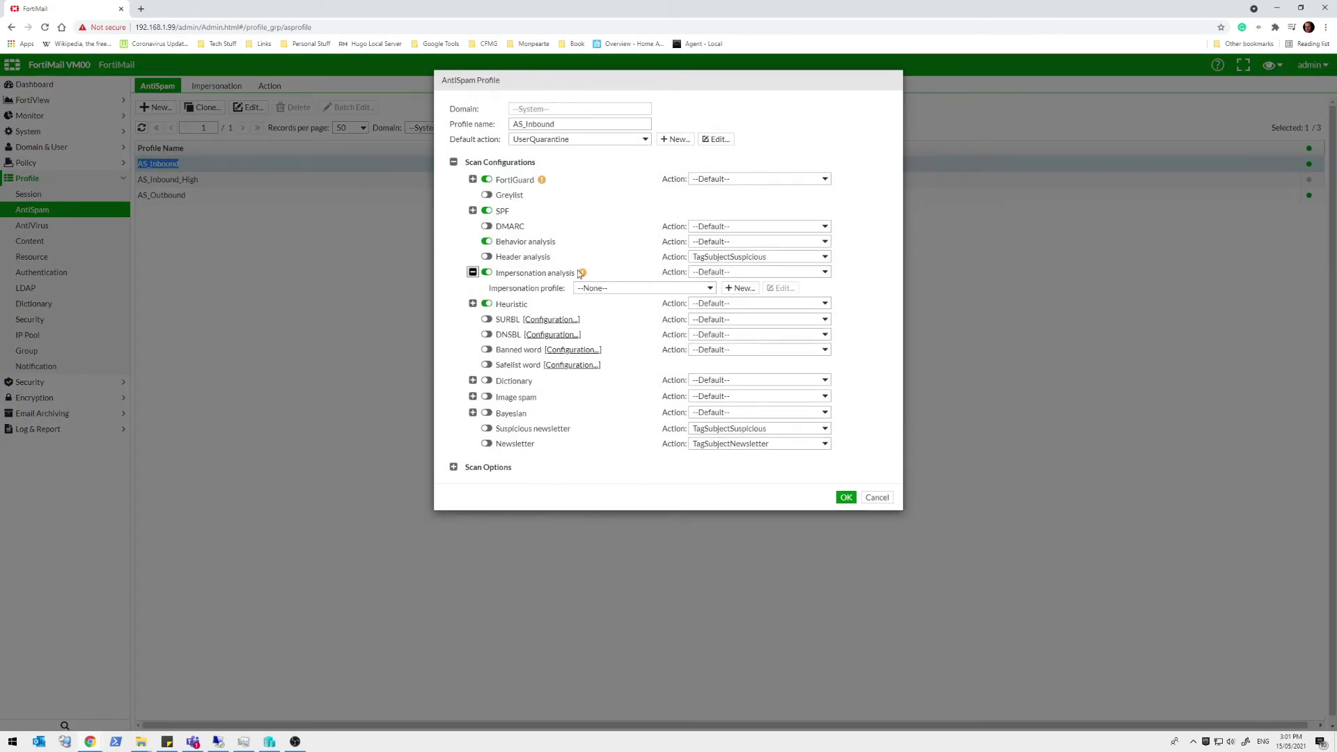
pyautogui.click(592, 287)
pyautogui.click(591, 306)
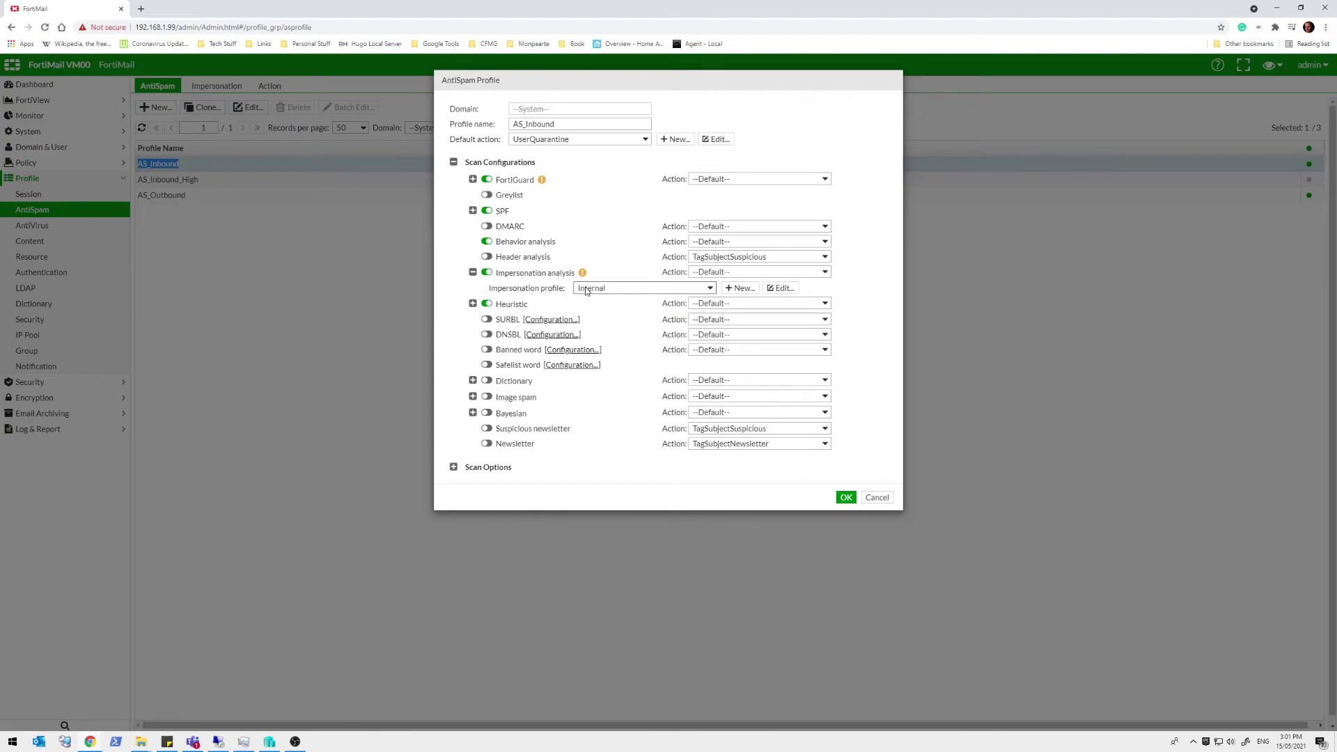
pyautogui.moveTo(581, 273)
pyautogui.click(845, 498)
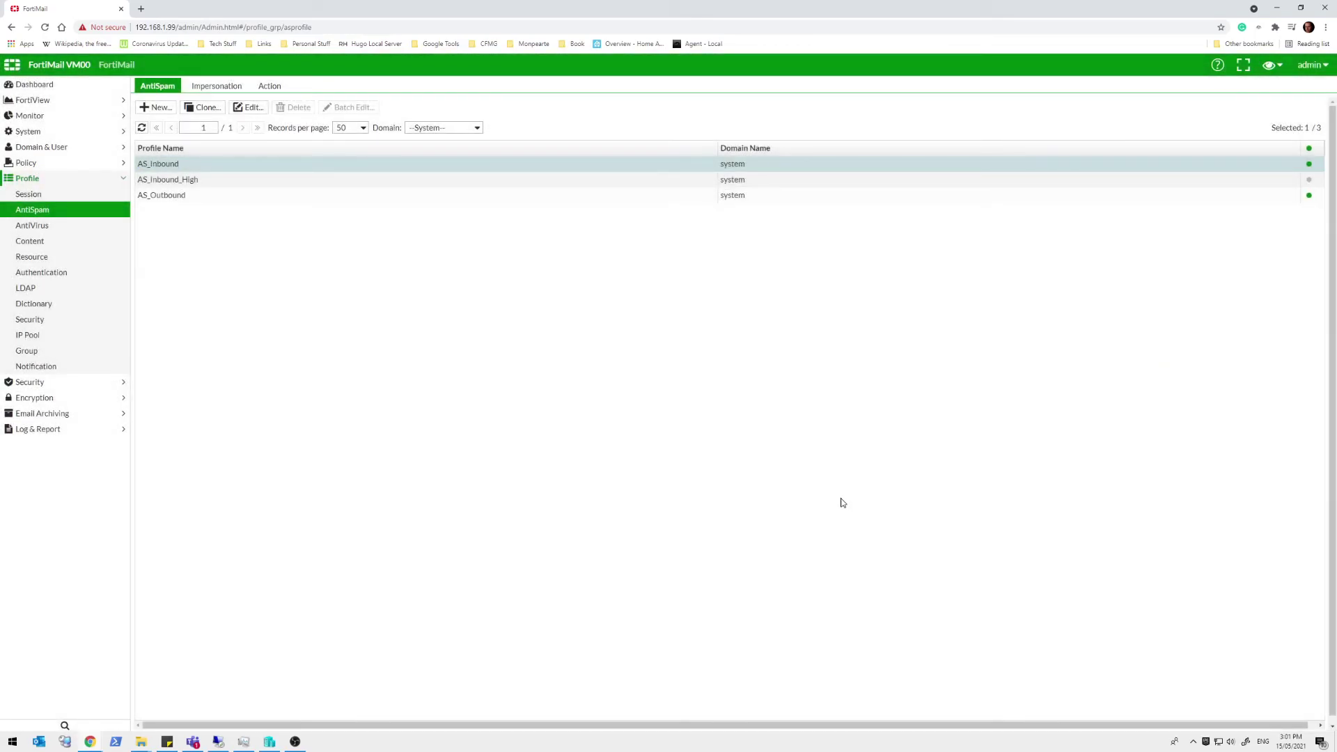